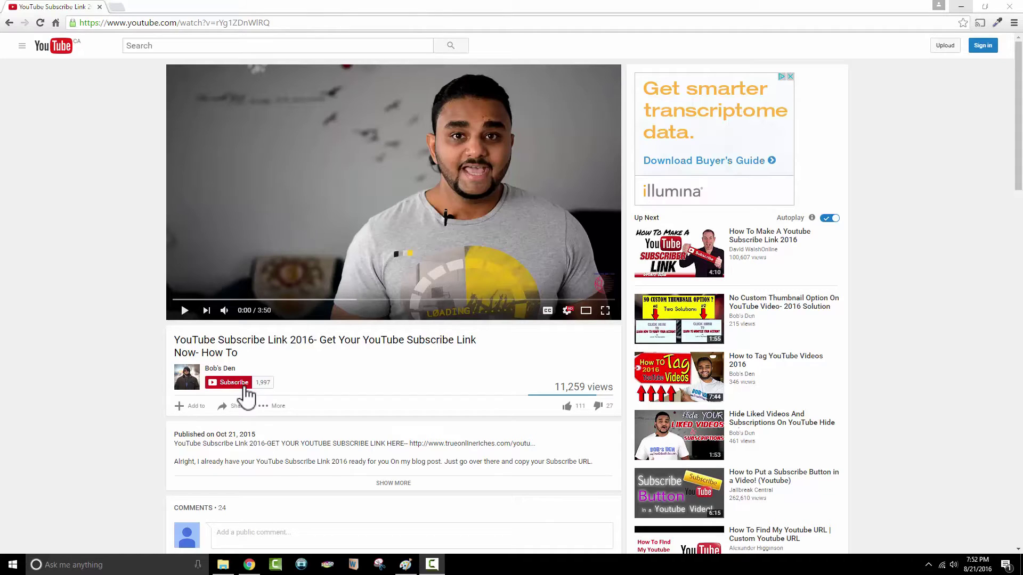
Launch the Snipping Tool from the taskbar over the YouTube video page.
{"action": "left_click", "coordinate": [379, 565]}
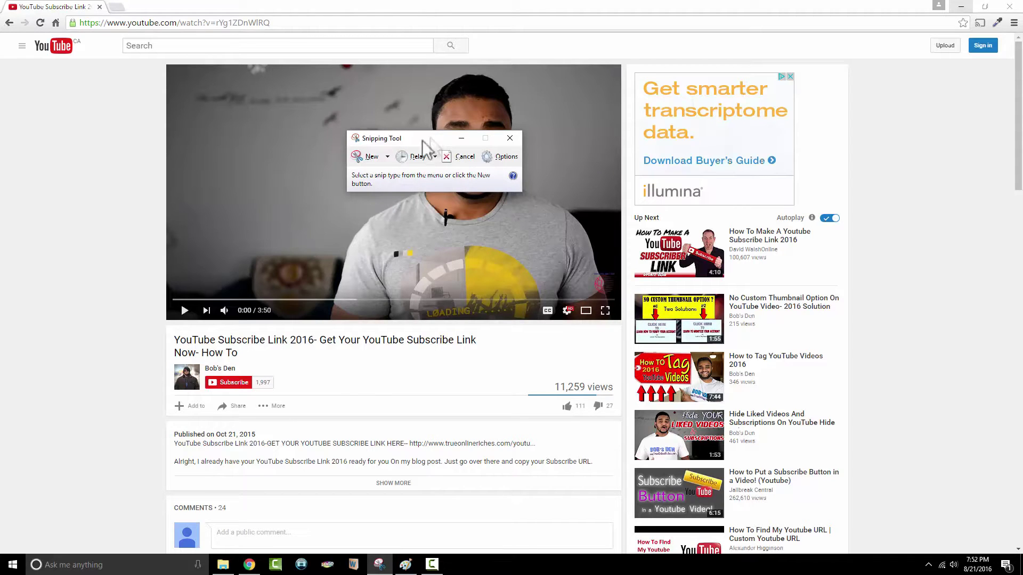
Hide Snipping Tool, switch the player to theater mode, and scrub back to 0:00.
{"action": "left_click", "coordinate": [372, 156]}
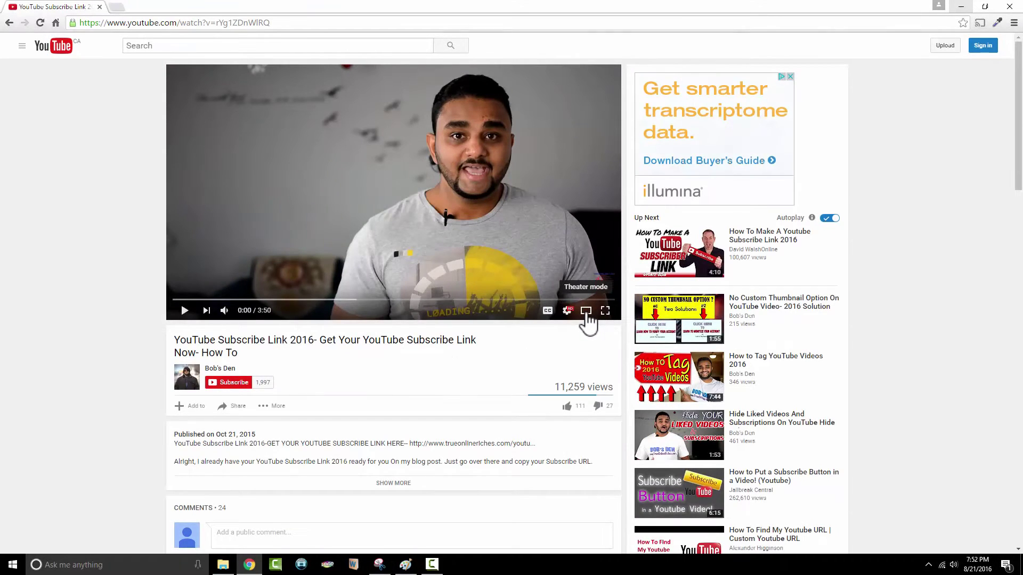
{"action": "left_click", "coordinate": [586, 310]}
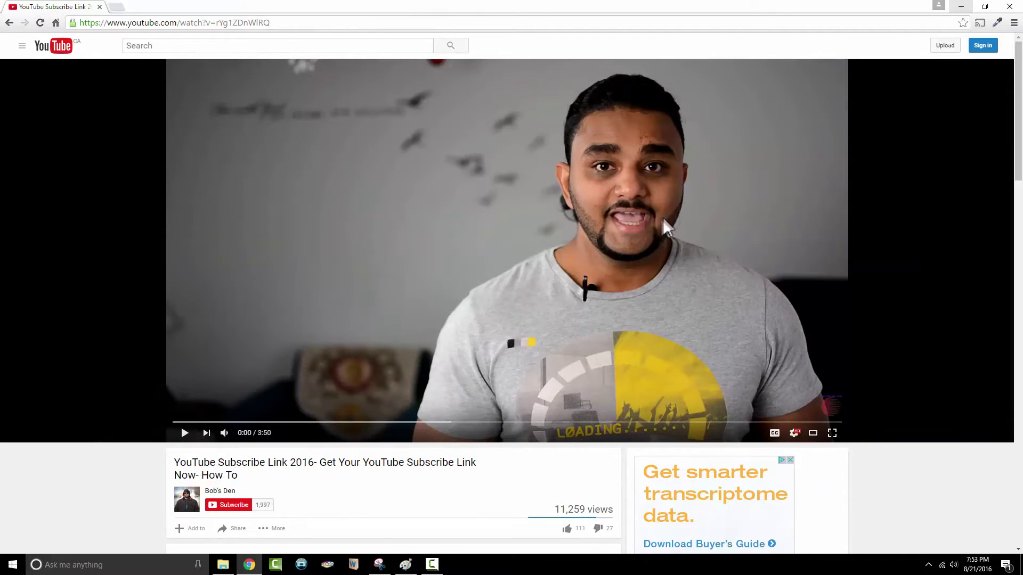
{"action": "mouse_move", "coordinate": [178, 424]}
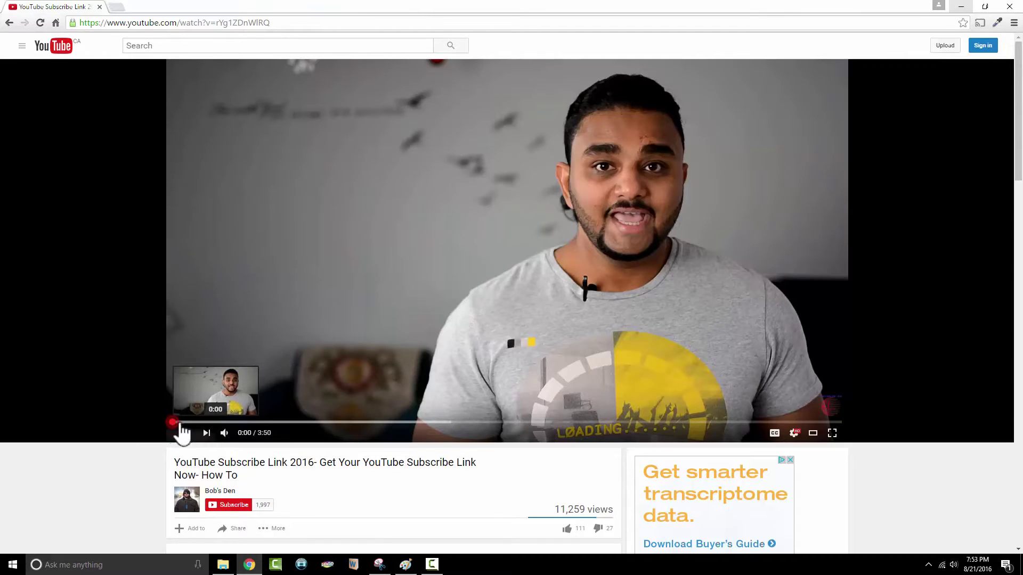
{"action": "mouse_move", "coordinate": [175, 422]}
{"action": "left_mouse_down"}
{"action": "mouse_move", "coordinate": [218, 423]}
{"action": "mouse_move", "coordinate": [172, 422]}
{"action": "left_mouse_up"}
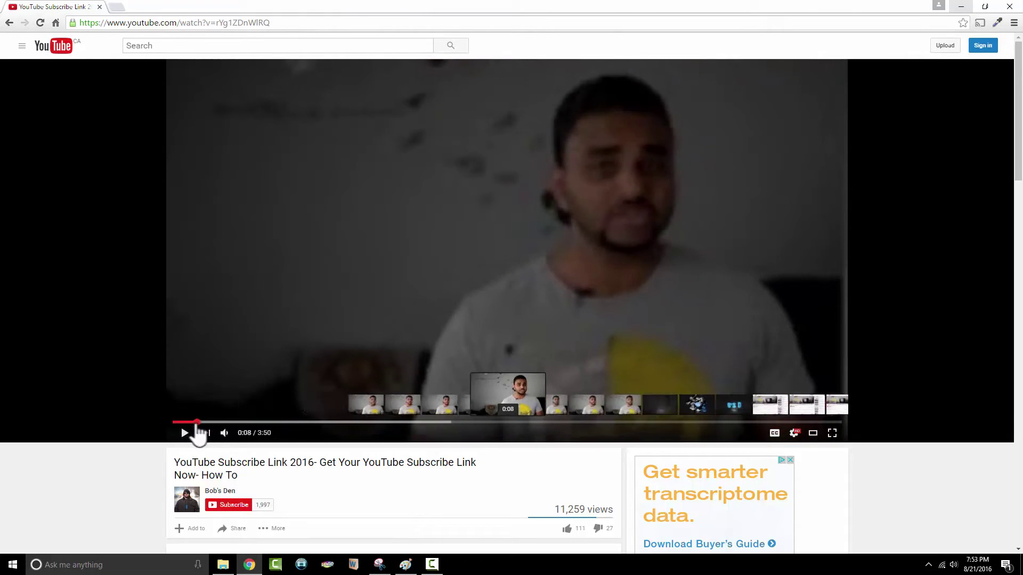
{"action": "left_click_drag", "start_coordinate": [172, 422], "coordinate": [169, 431]}
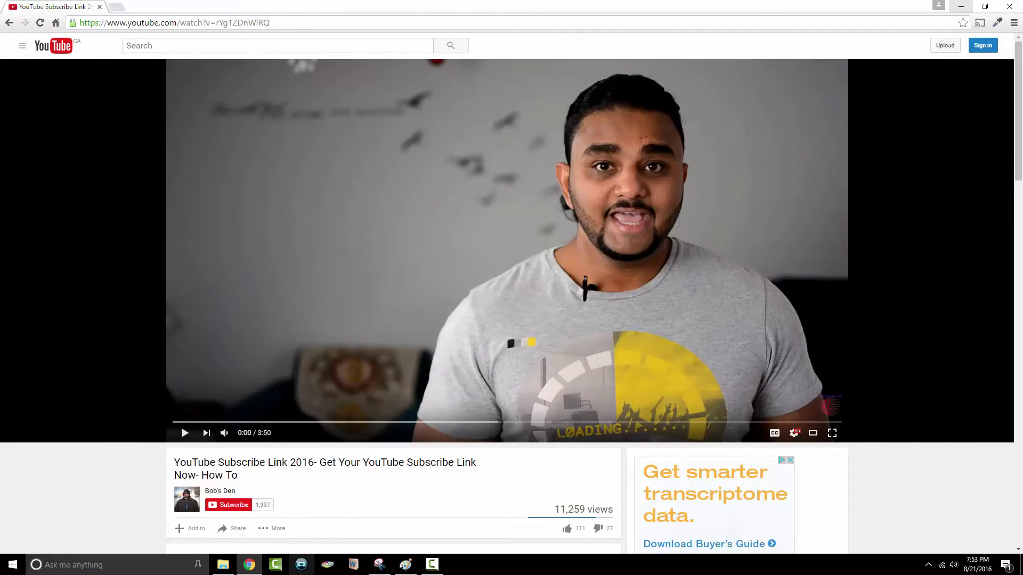
Start a new snip and drag a rectangle over the video frame, excluding player controls.
{"action": "left_click", "coordinate": [378, 564]}
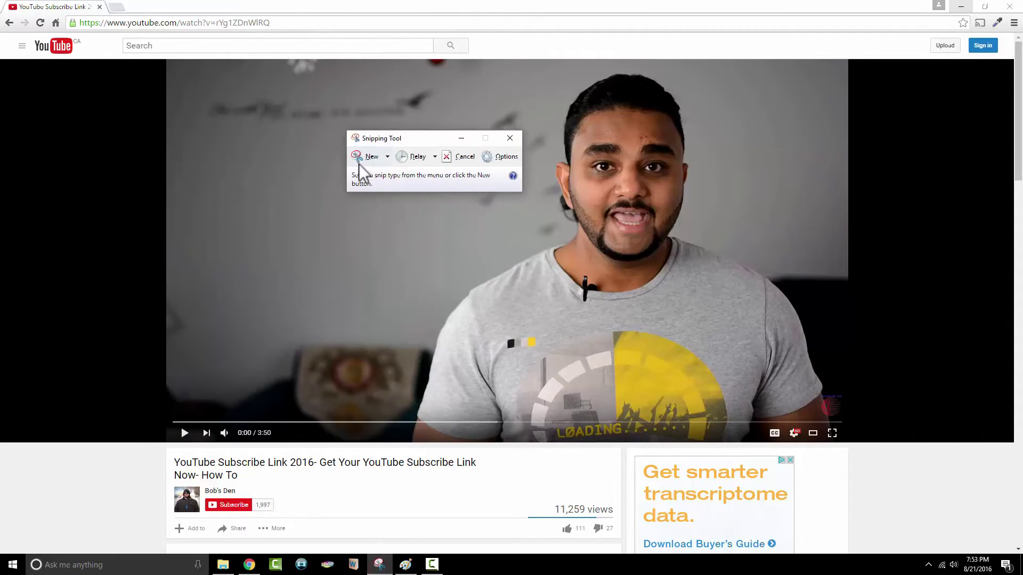
{"action": "left_click", "coordinate": [372, 157]}
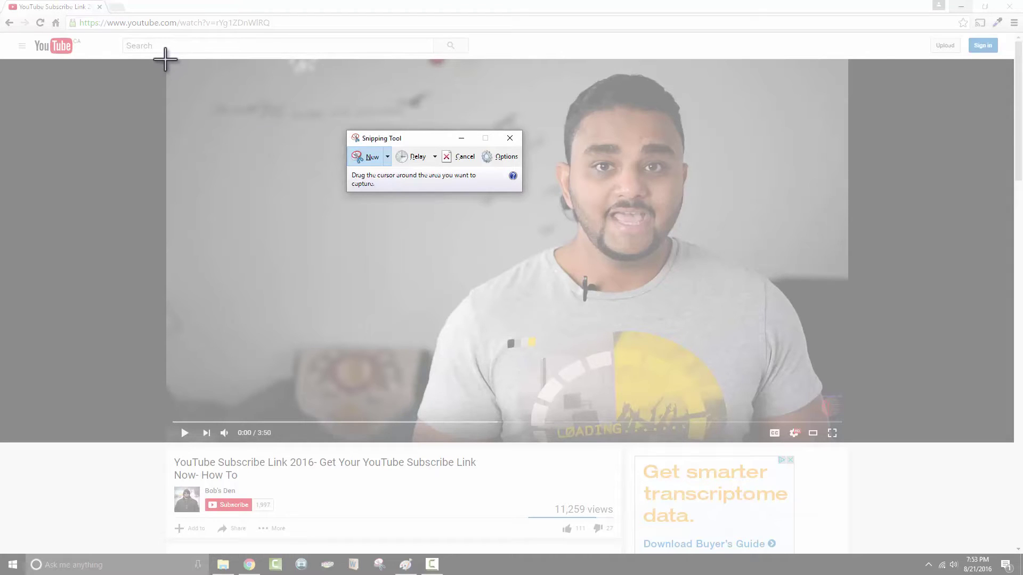
{"action": "left_click_drag", "start_coordinate": [167, 60], "coordinate": [217, 238]}
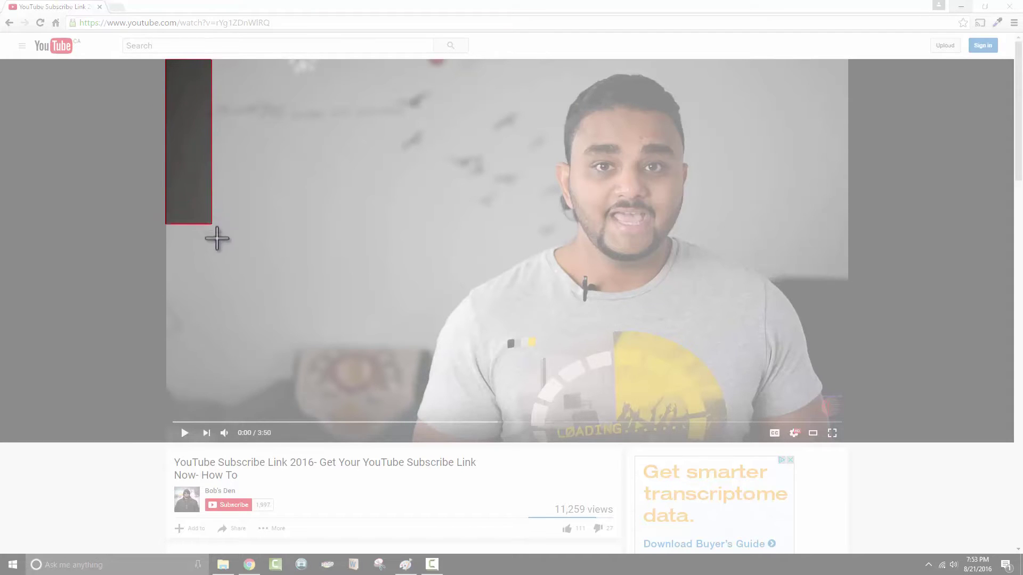
{"action": "mouse_move", "coordinate": [216, 238]}
{"action": "left_mouse_down"}
{"action": "mouse_move", "coordinate": [687, 405]}
{"action": "mouse_move", "coordinate": [839, 420]}
{"action": "left_mouse_up"}
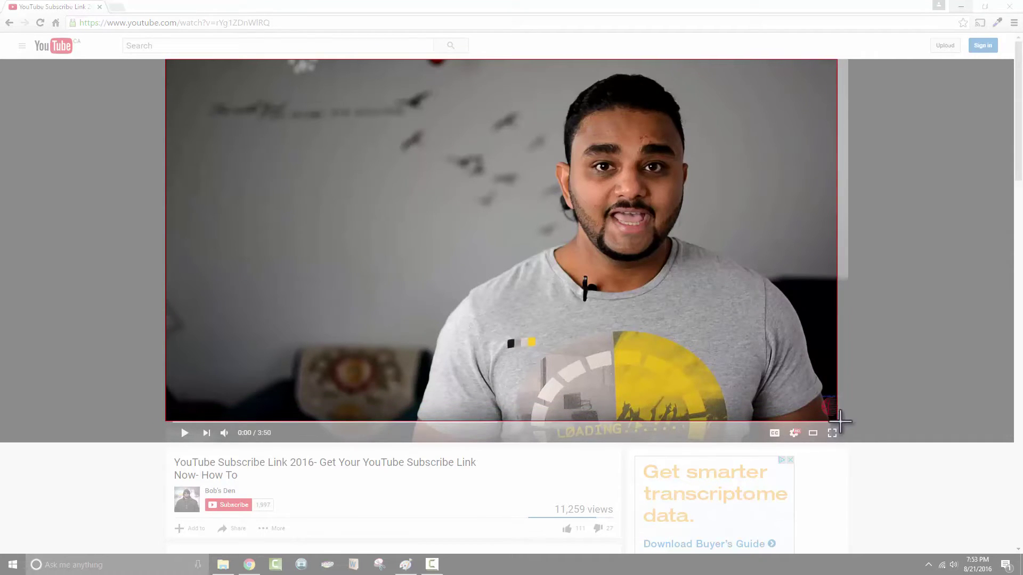
{"action": "left_click_drag", "start_coordinate": [838, 421], "coordinate": [848, 422]}
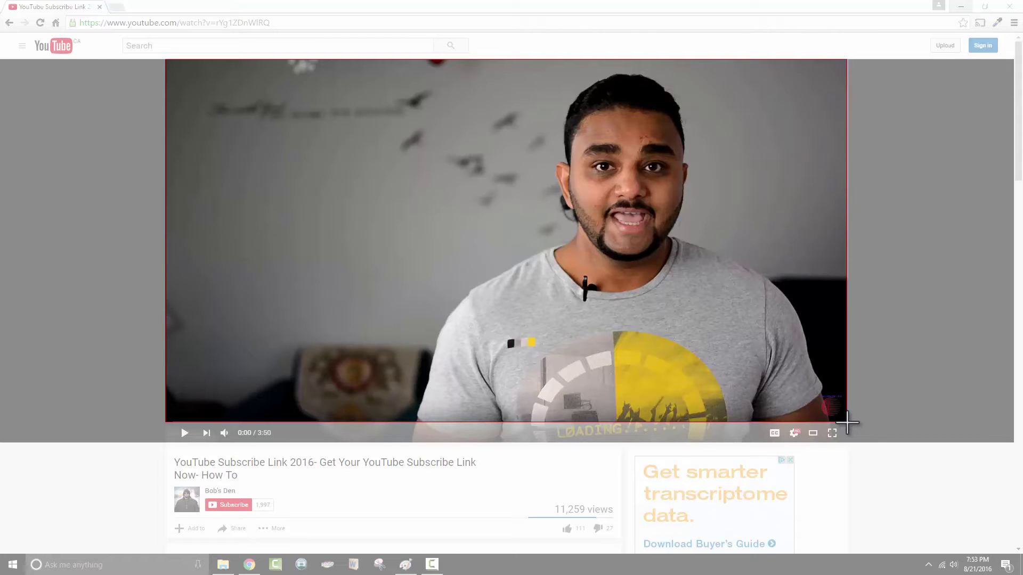
{"action": "left_click_drag", "start_coordinate": [849, 421], "coordinate": [848, 421]}
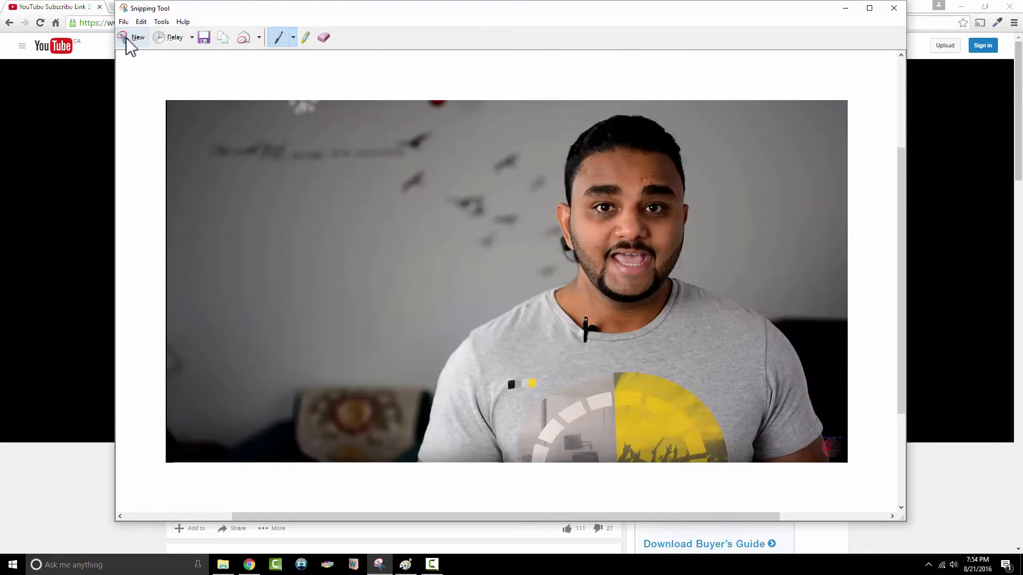
Save the snip as PNG 'test capture' in the test folder and check it in Explorer.
{"action": "left_click", "coordinate": [124, 22]}
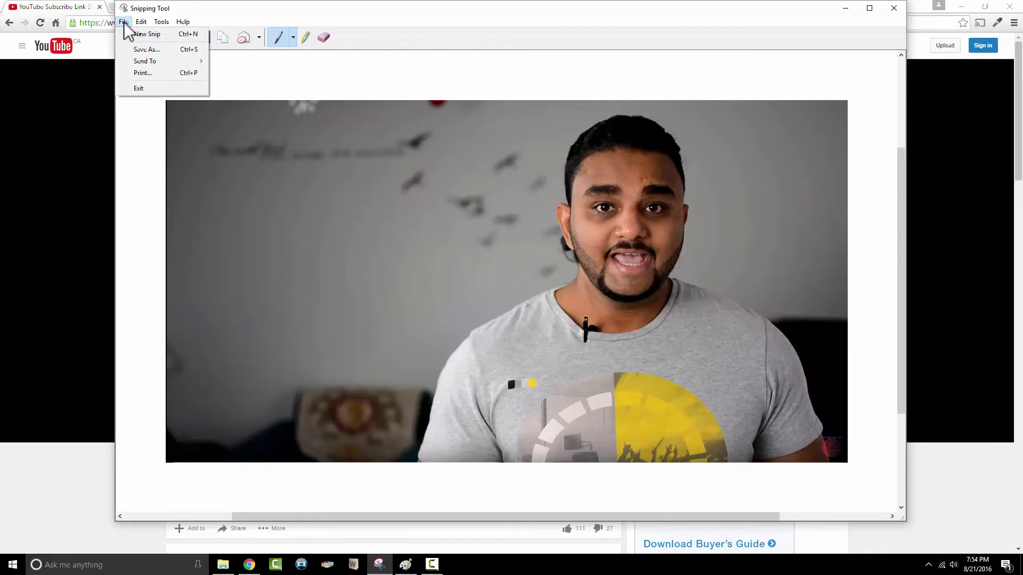
{"action": "left_click", "coordinate": [148, 50]}
{"action": "type", "text": "test capture"}
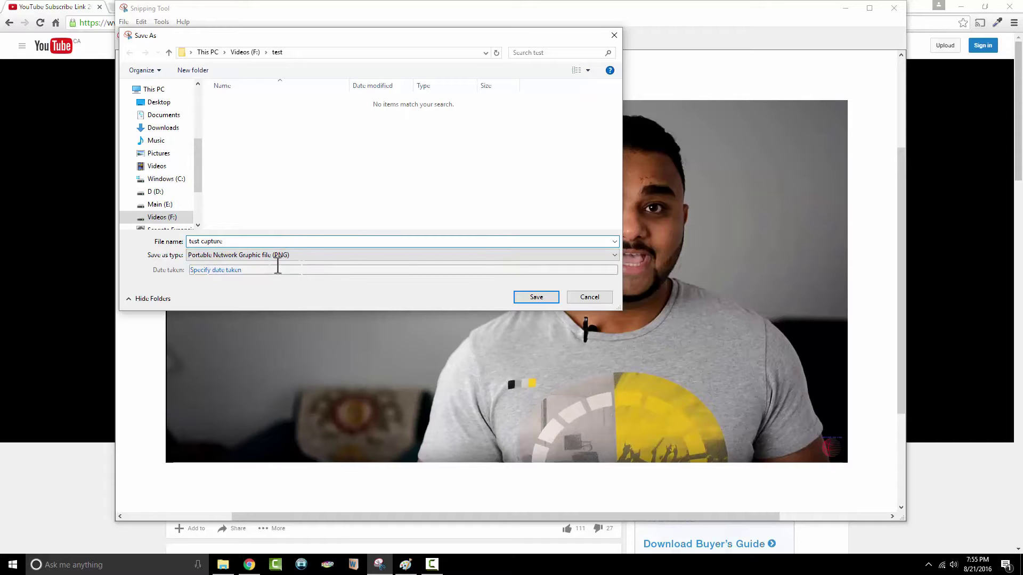
{"action": "left_click", "coordinate": [611, 256]}
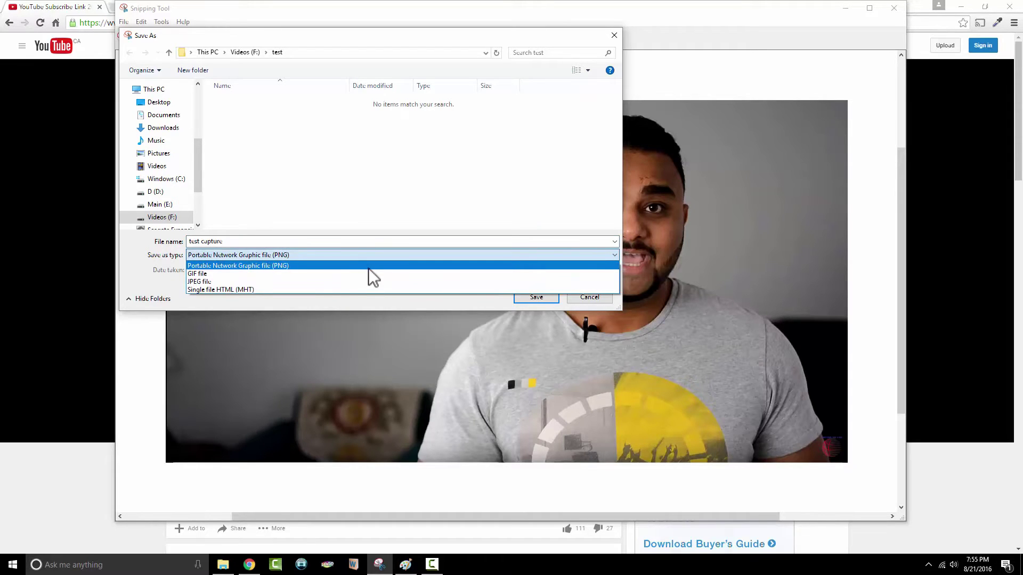
{"action": "left_click", "coordinate": [370, 264]}
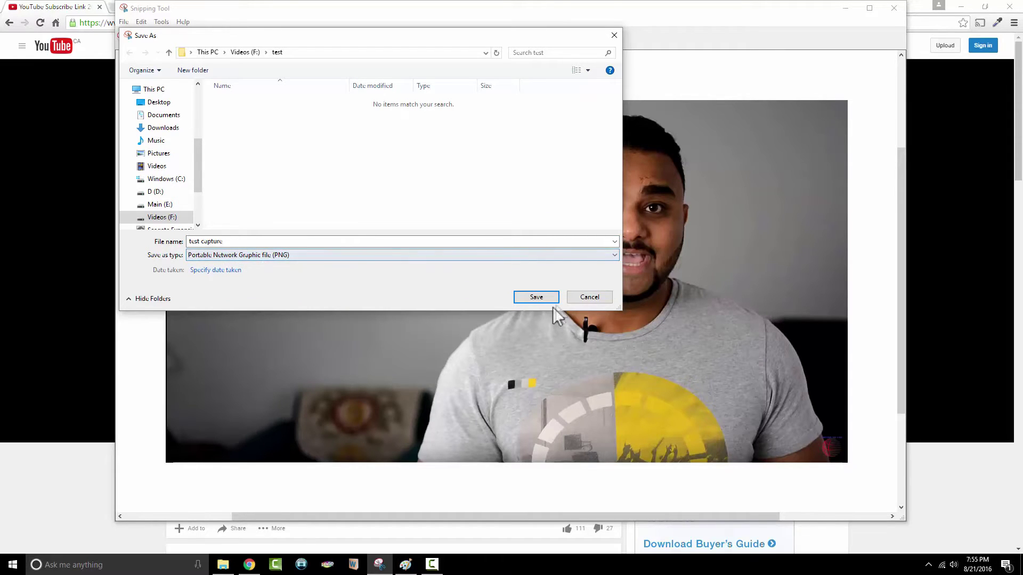
{"action": "left_click", "coordinate": [536, 298]}
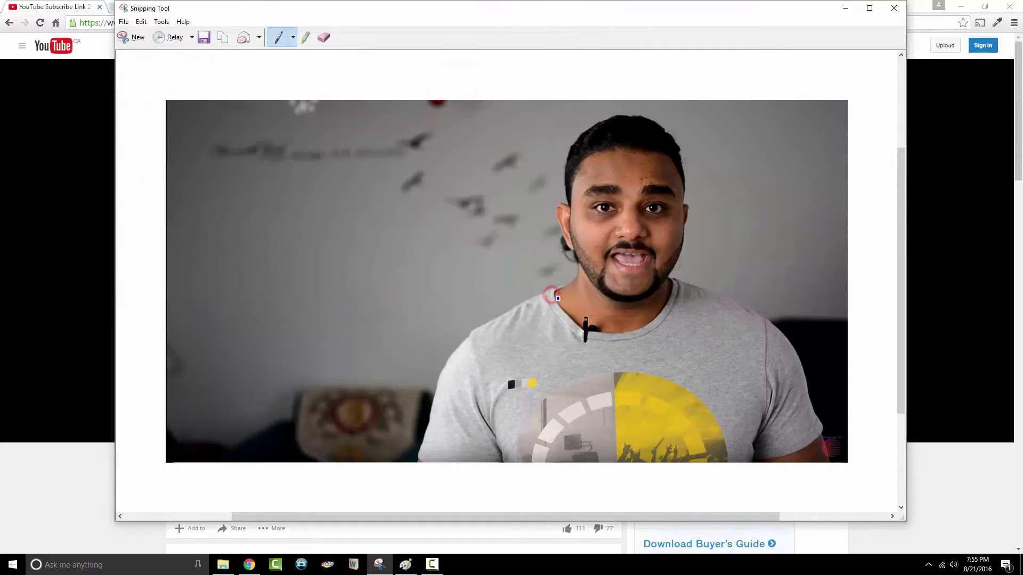
{"action": "left_click", "coordinate": [223, 565]}
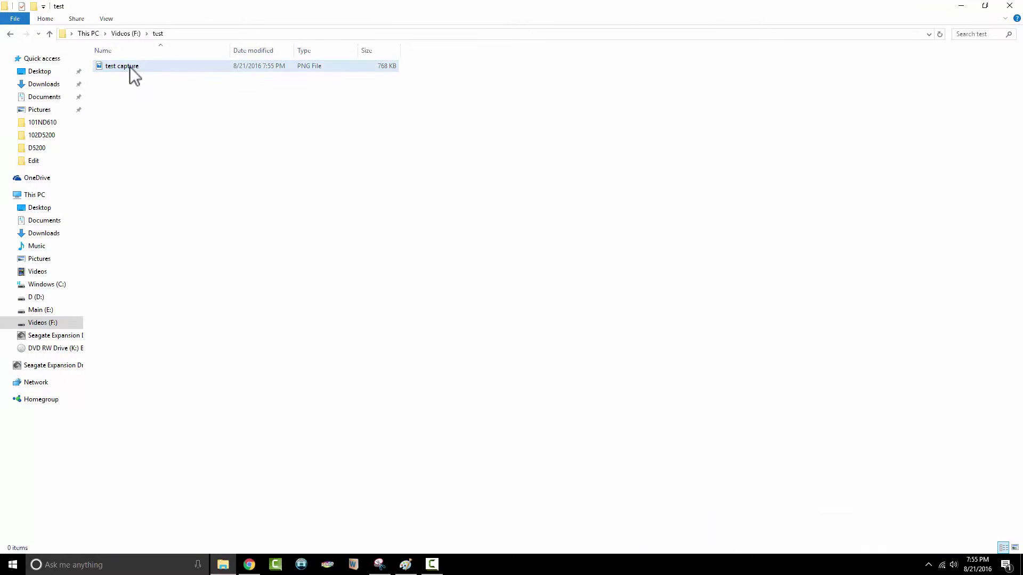
{"action": "double_click", "coordinate": [129, 67]}
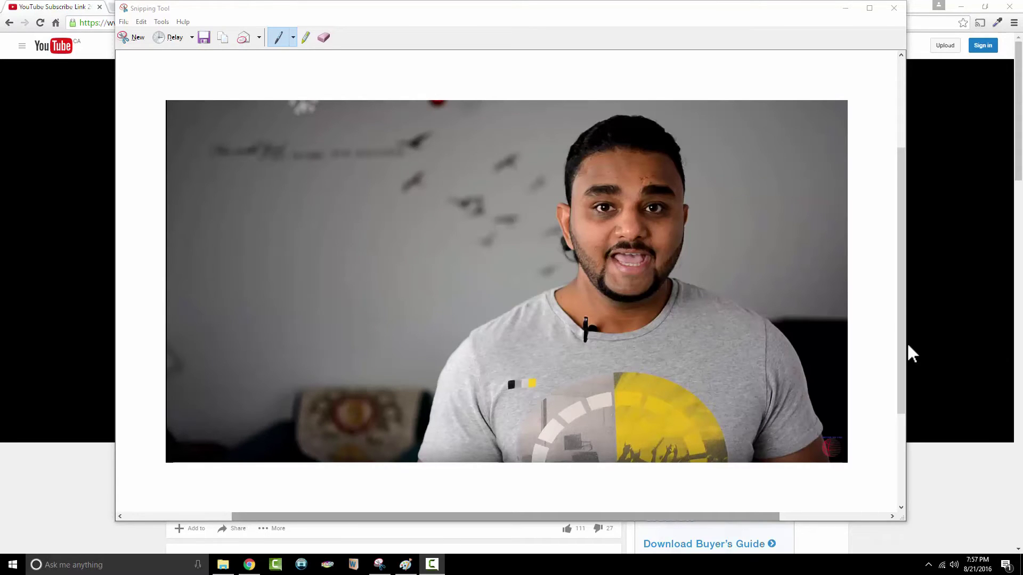
Close Snipping Tool, exit theater mode to the default layout, and toggle full screen.
{"action": "left_click", "coordinate": [893, 8]}
{"action": "left_click", "coordinate": [832, 433]}
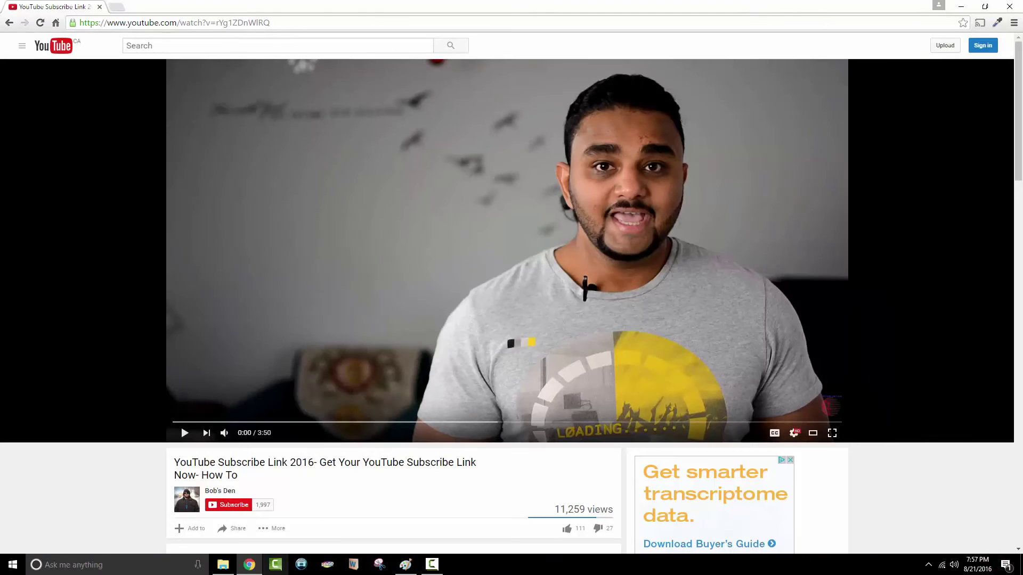
{"action": "left_click", "coordinate": [380, 564]}
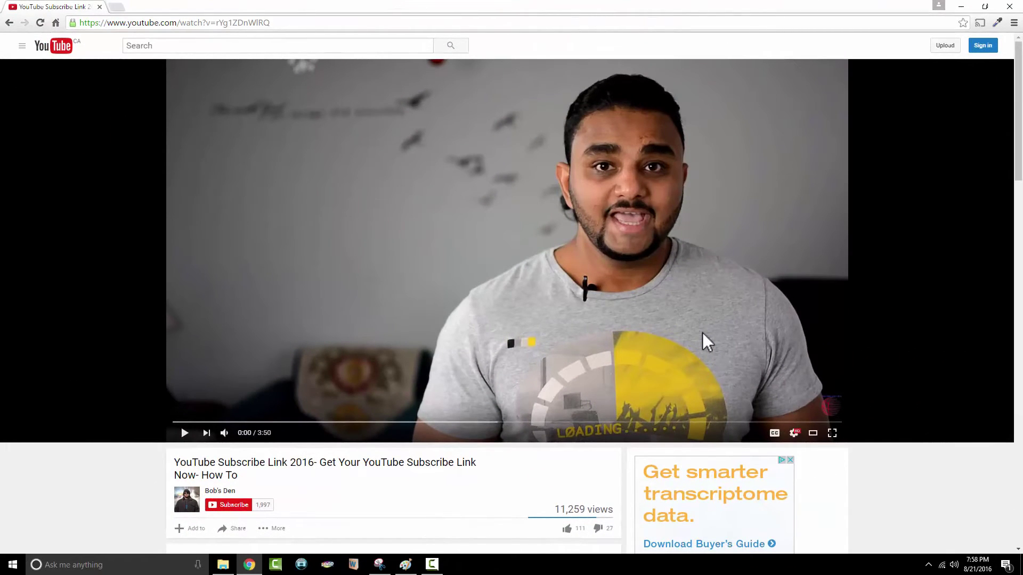
{"action": "left_click", "coordinate": [812, 432]}
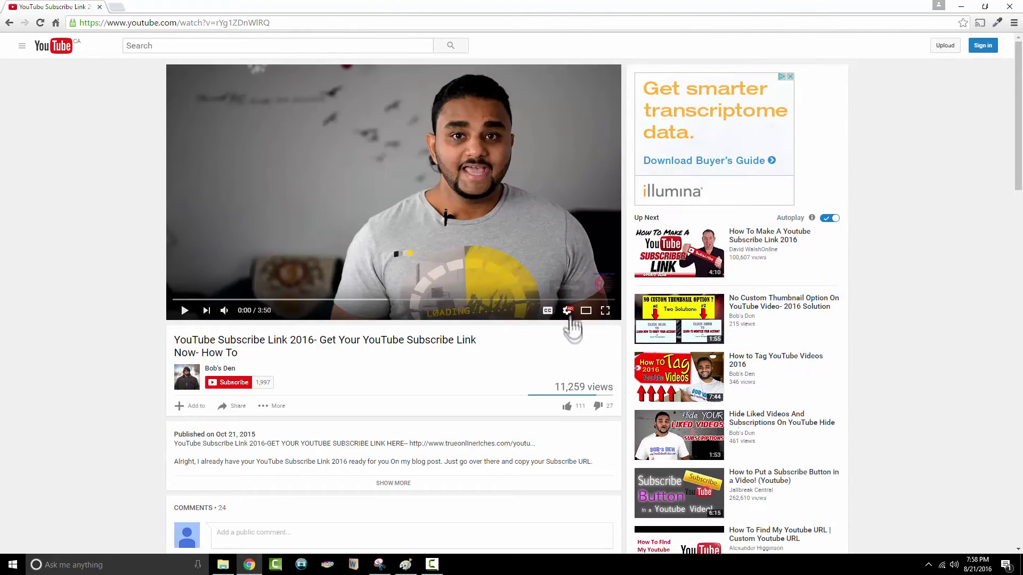
{"action": "left_click", "coordinate": [605, 310]}
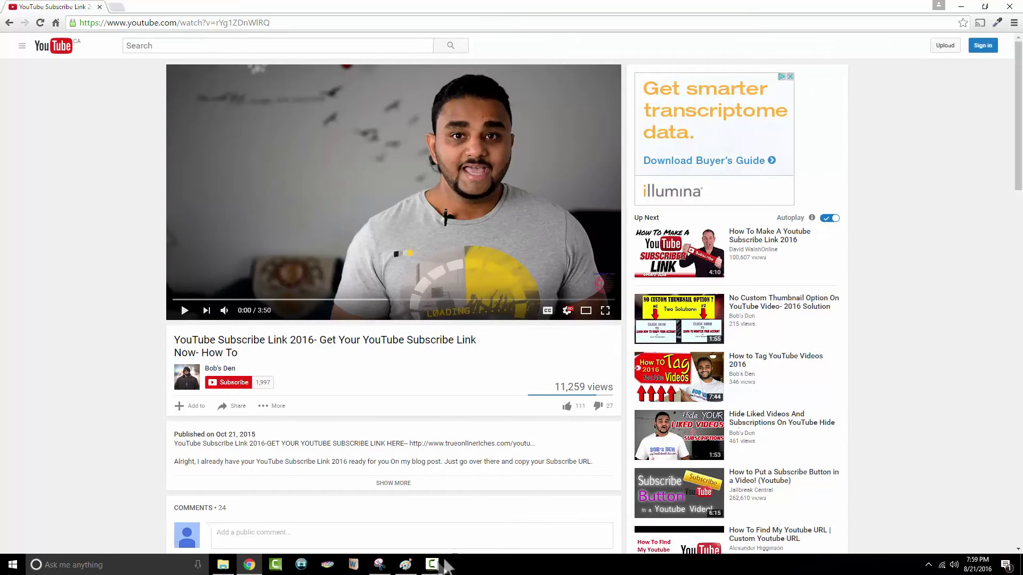
Paste the full-screen capture into Paint, maximize the window, and zoom out to 50%.
{"action": "left_click", "coordinate": [405, 565]}
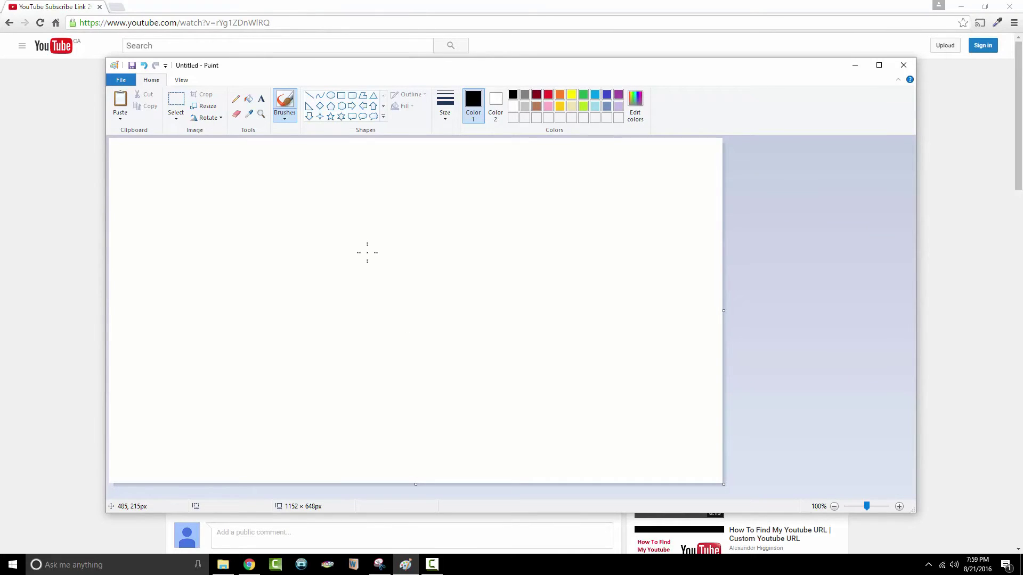
{"action": "key", "text": "ctrl+v"}
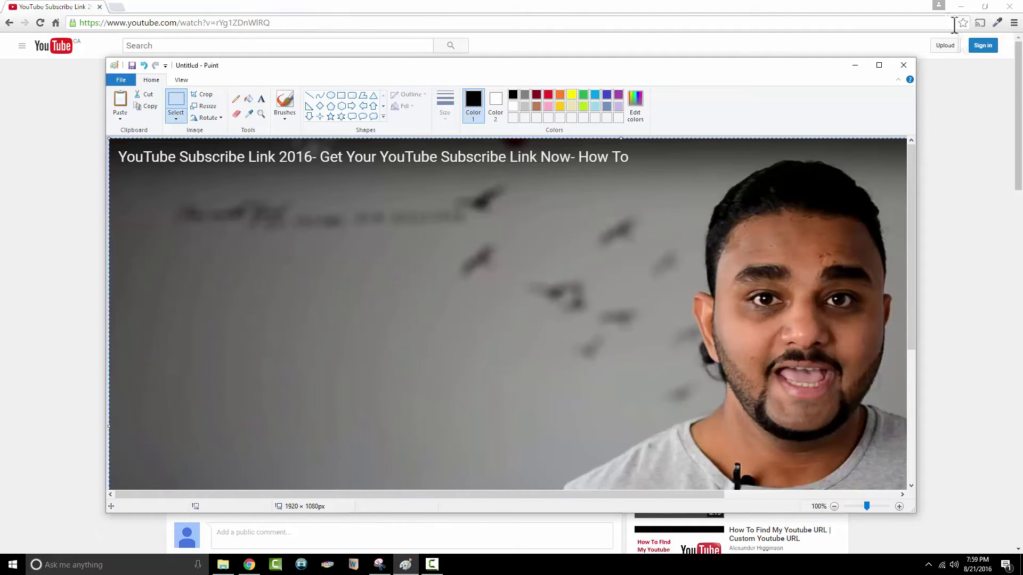
{"action": "left_click", "coordinate": [878, 64]}
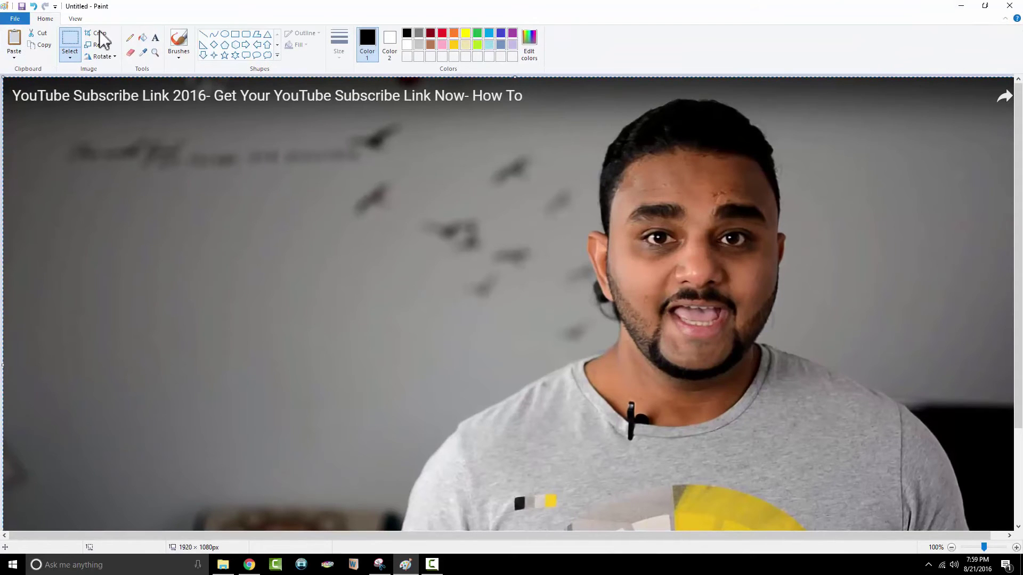
{"action": "left_click", "coordinate": [75, 18]}
{"action": "left_click", "coordinate": [36, 44]}
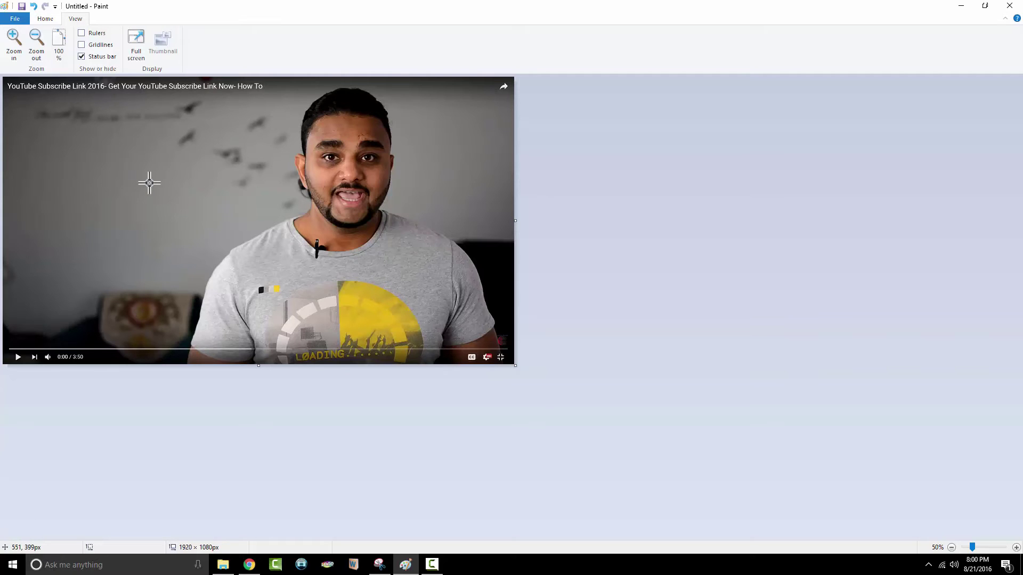
Rectangle-select the frame between title text and playback bar, and crop to 1911×969.
{"action": "left_click", "coordinate": [14, 45]}
{"action": "scroll", "coordinate": [683, 396], "scroll_direction": "down", "scroll_amount": 3}
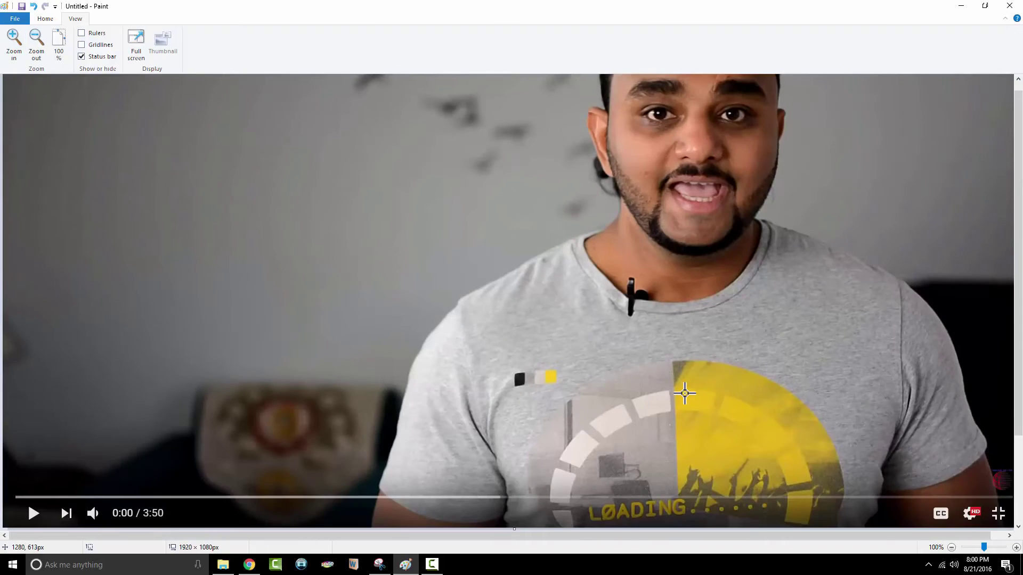
{"action": "scroll", "coordinate": [683, 395], "scroll_direction": "up", "scroll_amount": 3}
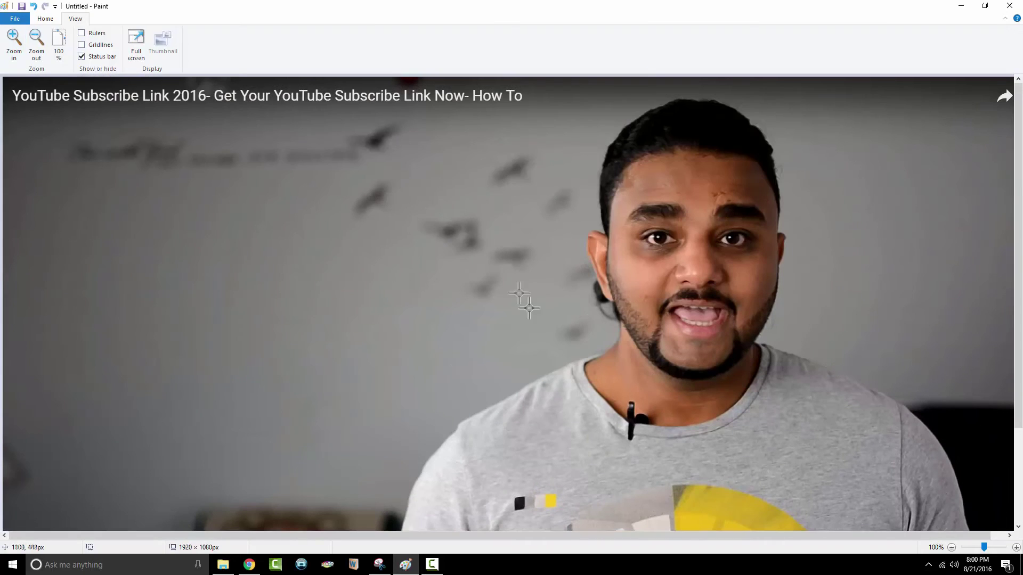
{"action": "left_click", "coordinate": [36, 45]}
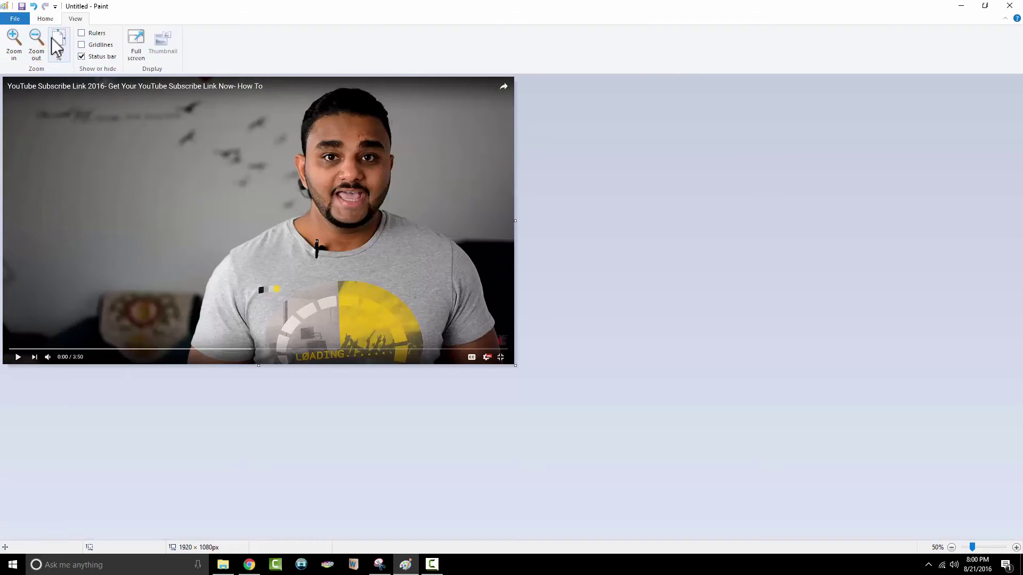
{"action": "left_click", "coordinate": [45, 18]}
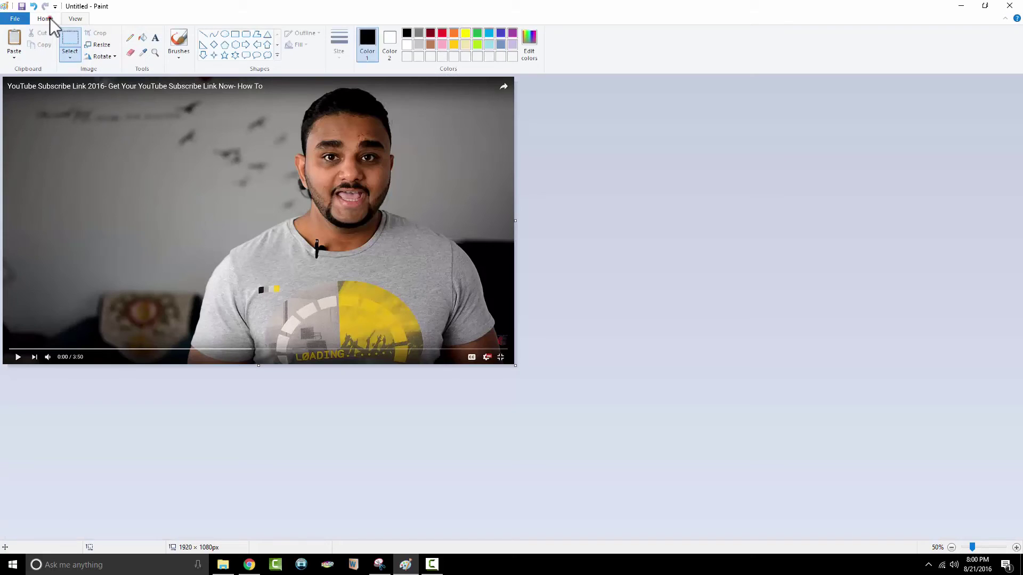
{"action": "left_click", "coordinate": [71, 52]}
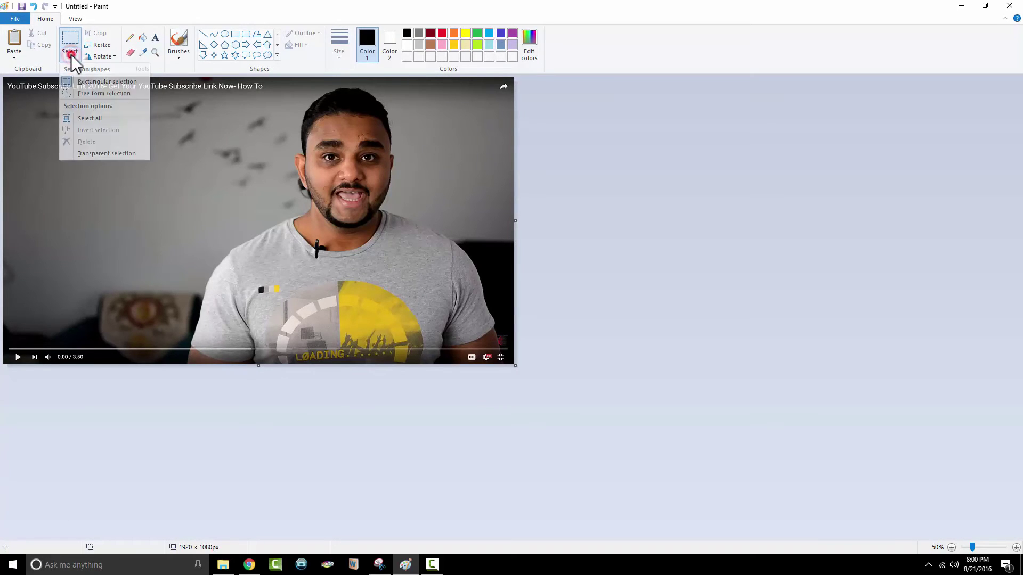
{"action": "left_click", "coordinate": [70, 53]}
{"action": "left_click", "coordinate": [71, 53]}
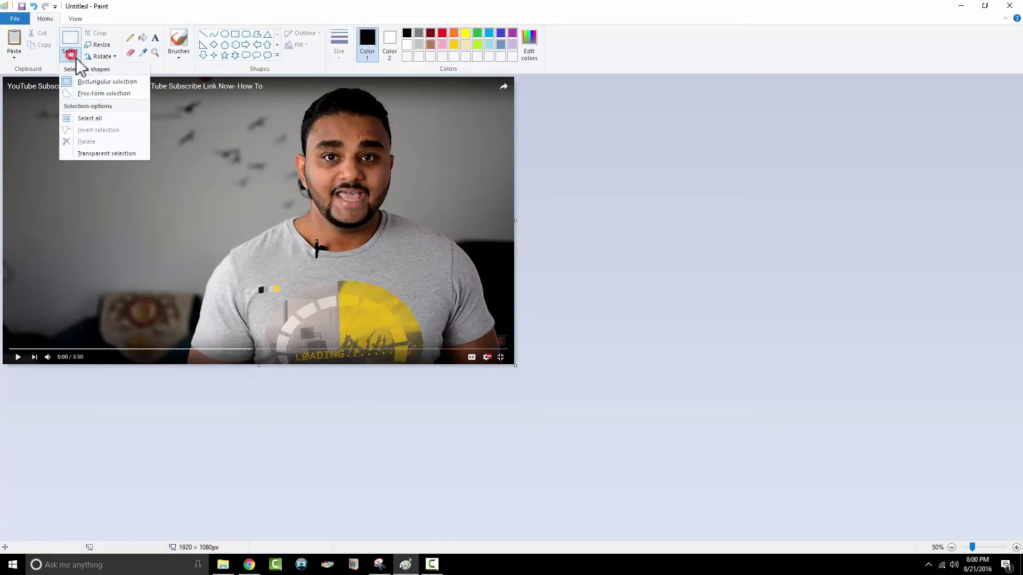
{"action": "left_click", "coordinate": [103, 82]}
{"action": "mouse_move", "coordinate": [3, 90]}
{"action": "left_mouse_down"}
{"action": "mouse_move", "coordinate": [204, 219]}
{"action": "mouse_move", "coordinate": [513, 345]}
{"action": "left_mouse_up"}
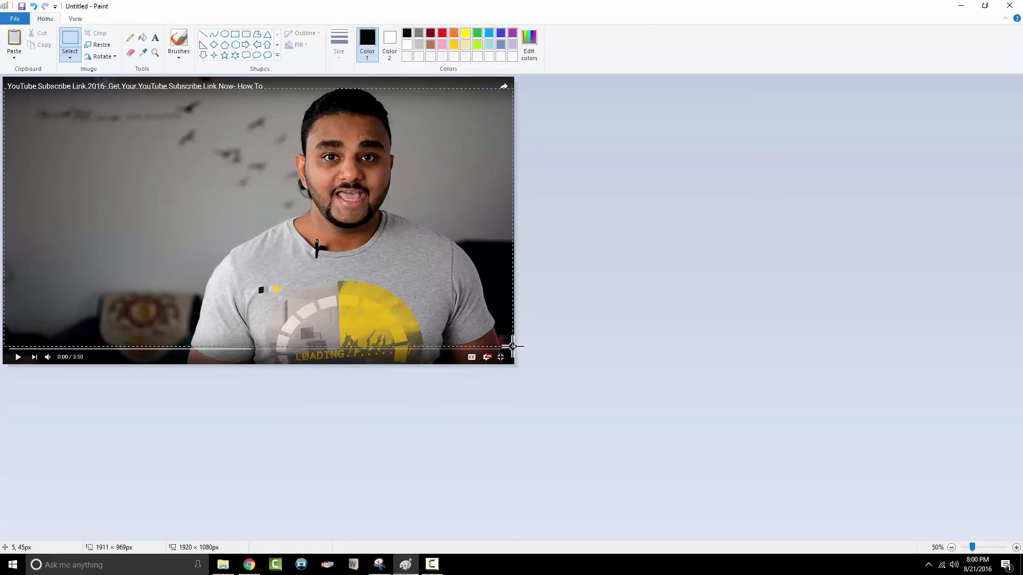
{"action": "left_click_drag", "start_coordinate": [513, 346], "coordinate": [513, 346]}
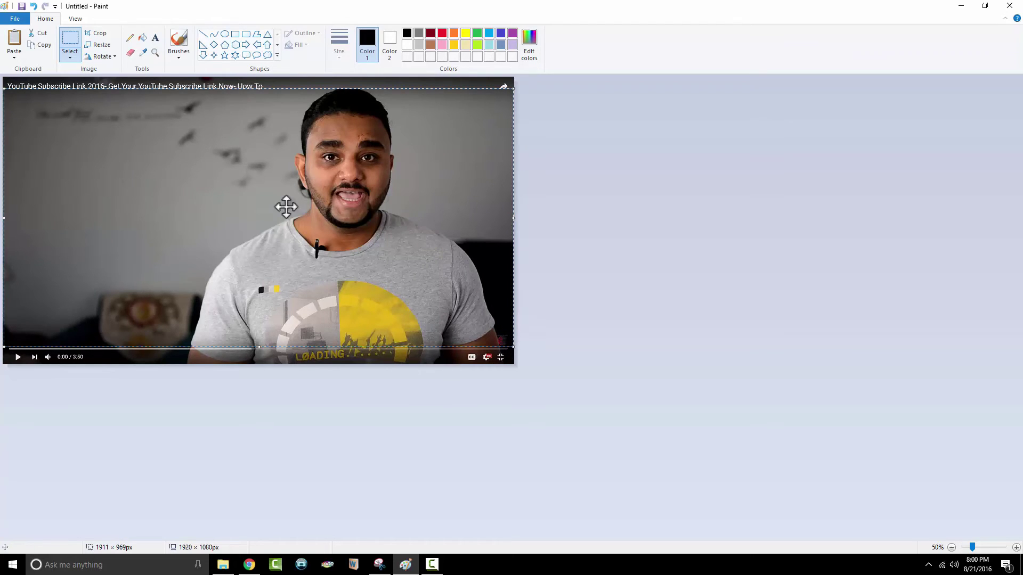
{"action": "left_click", "coordinate": [99, 34]}
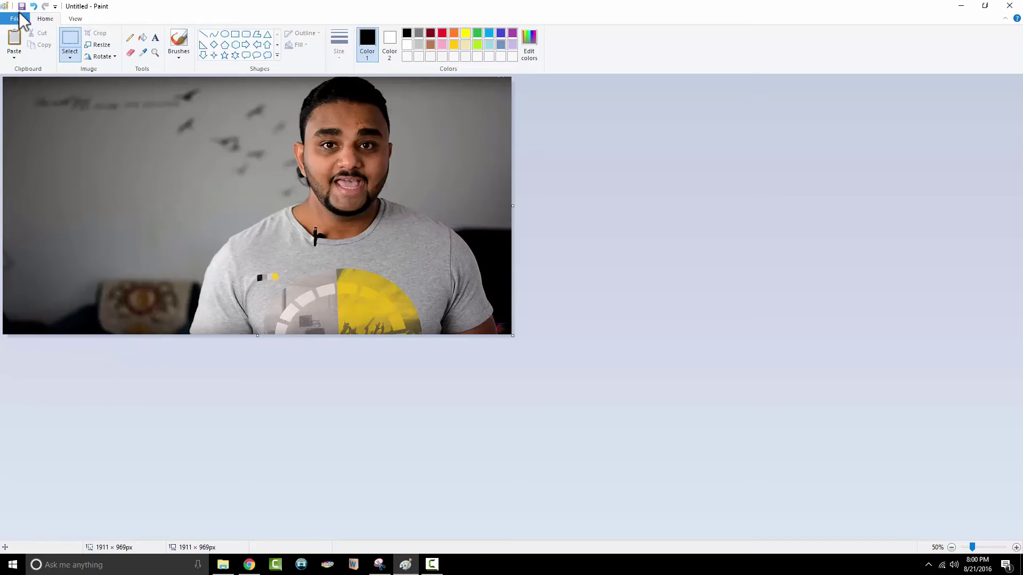
Save the cropped image as PNG 'test capture 2' in Videos (F:) > test.
{"action": "left_click", "coordinate": [5, 7]}
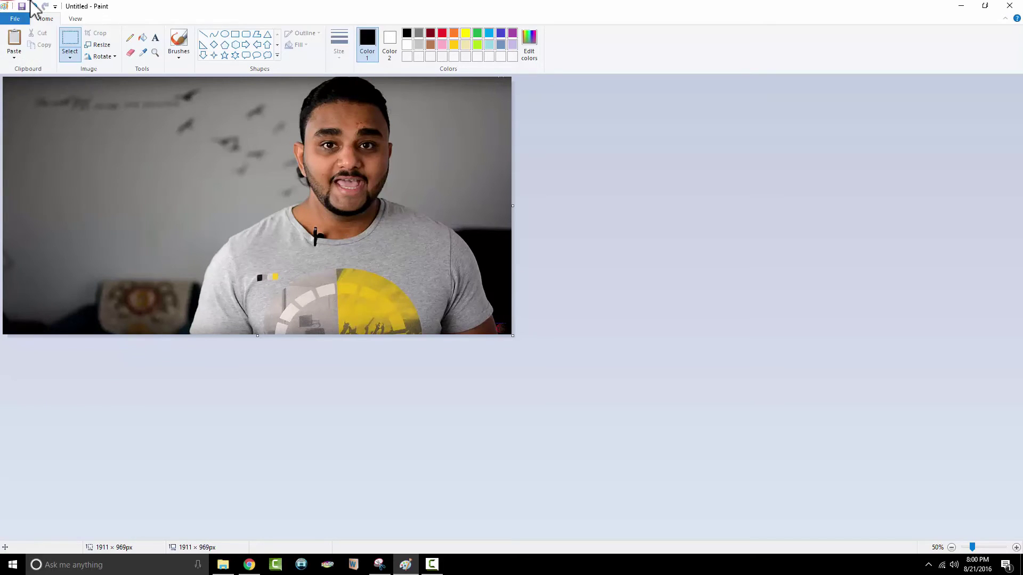
{"action": "left_click", "coordinate": [15, 19]}
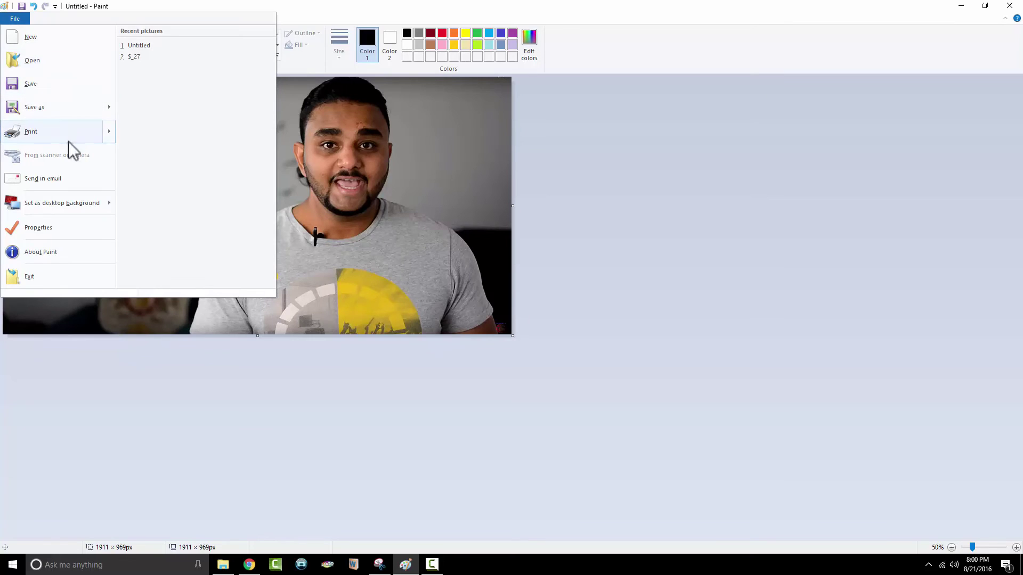
{"action": "mouse_move", "coordinate": [49, 107]}
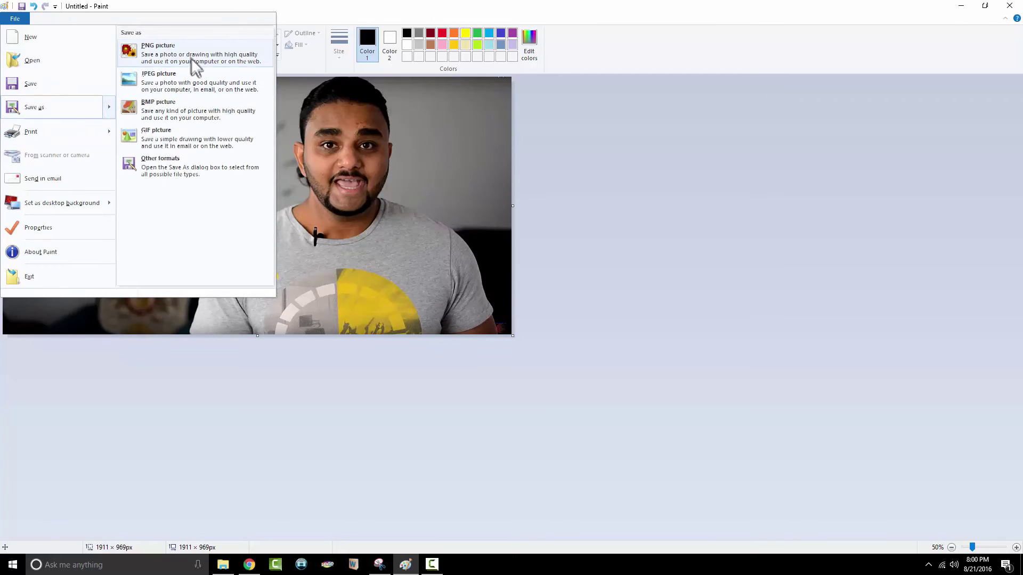
{"action": "left_click", "coordinate": [189, 55]}
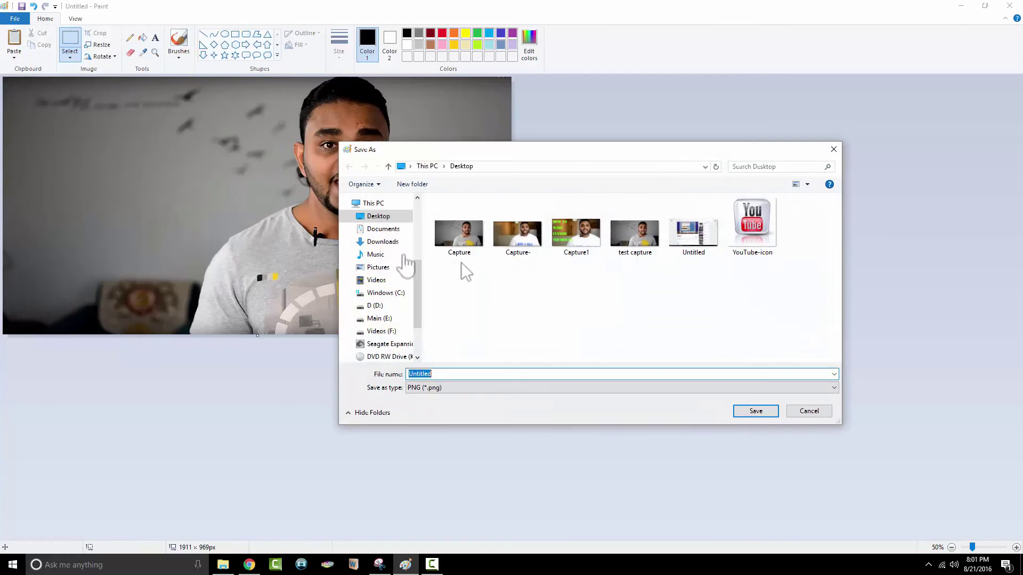
{"action": "left_click", "coordinate": [381, 331]}
{"action": "double_click", "coordinate": [459, 222]}
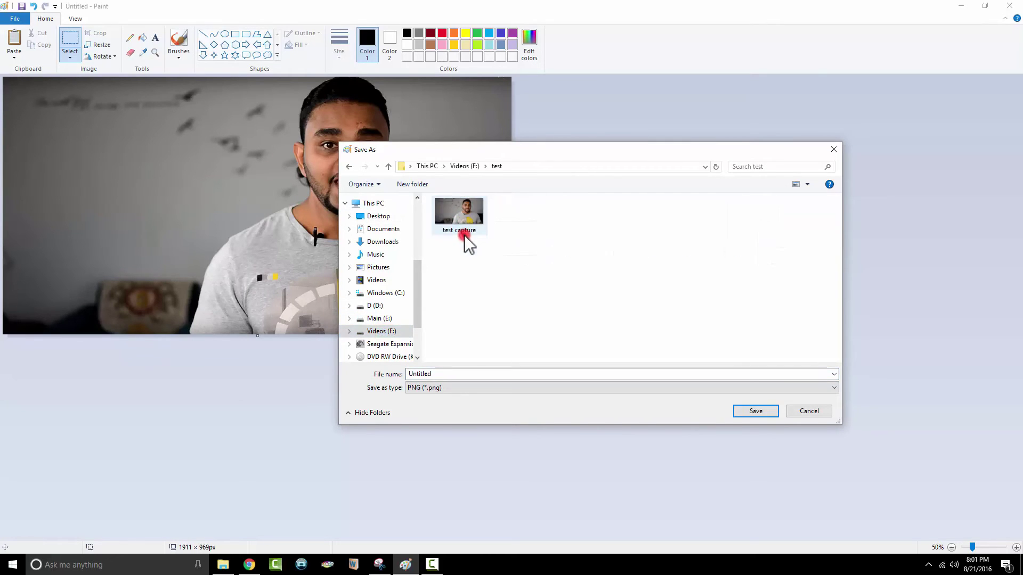
{"action": "left_click", "coordinate": [456, 372]}
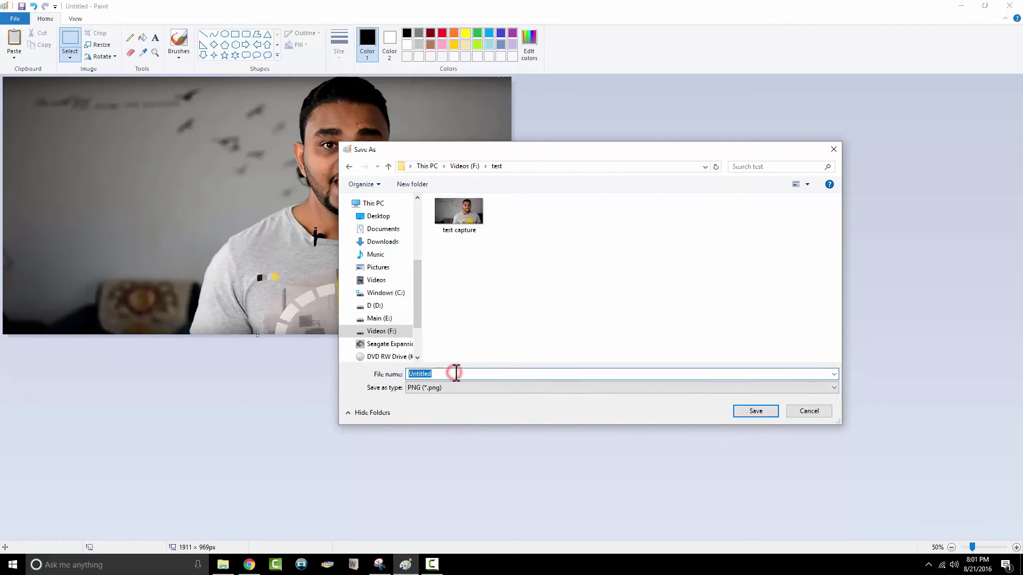
{"action": "type", "text": "t"}
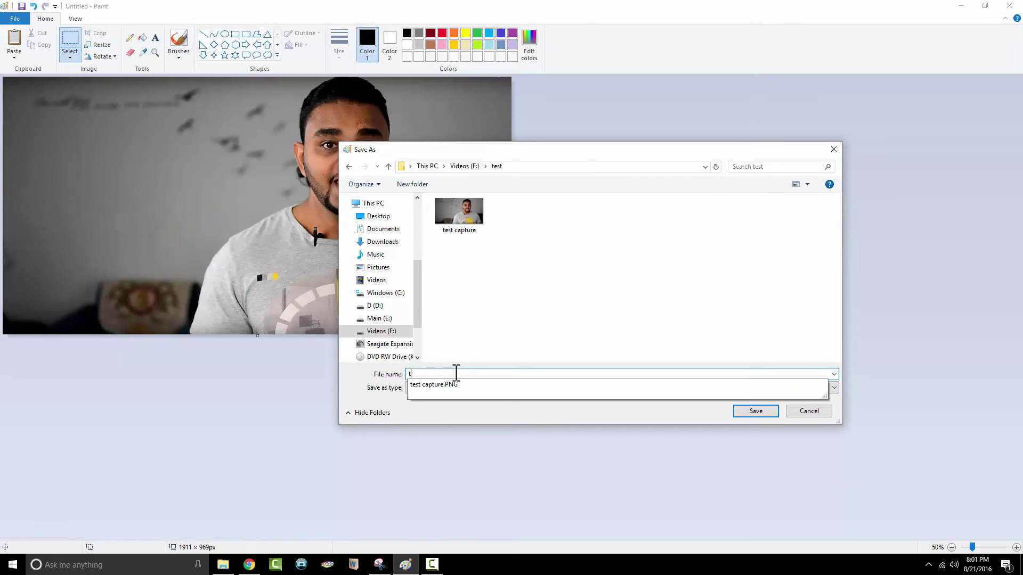
{"action": "type", "text": "est capture"}
{"action": "left_click", "coordinate": [456, 372]}
{"action": "type", "text": "2"}
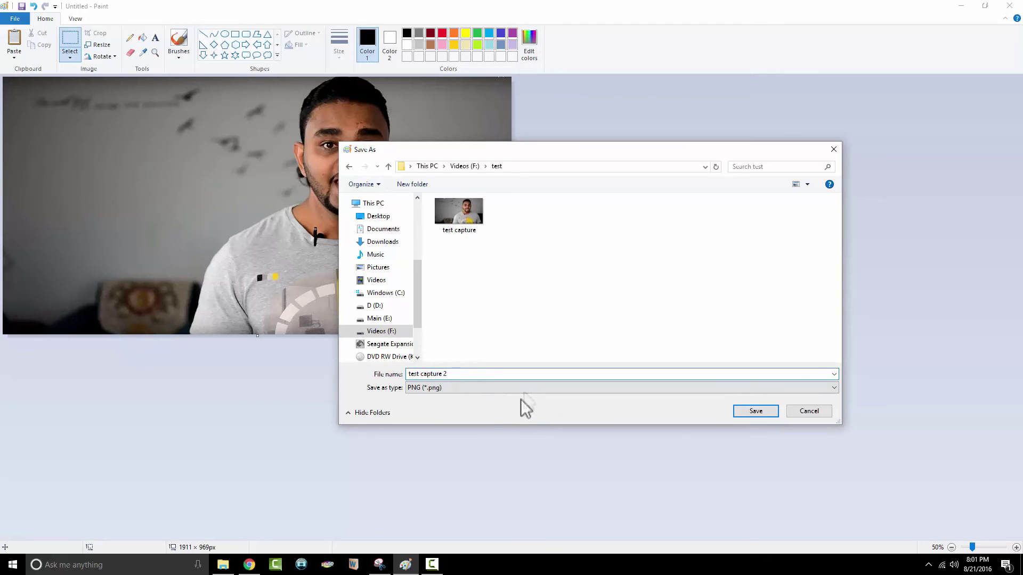
{"action": "left_click", "coordinate": [754, 410]}
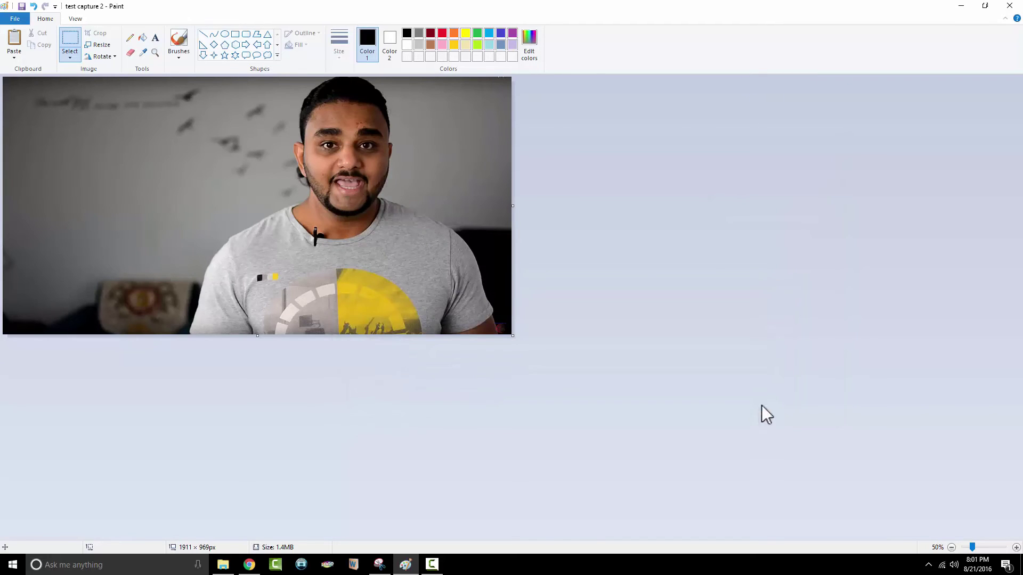
{"action": "left_click", "coordinate": [223, 565]}
Open test capture 2.png from the test folder in Photos.
{"action": "double_click", "coordinate": [126, 66]}
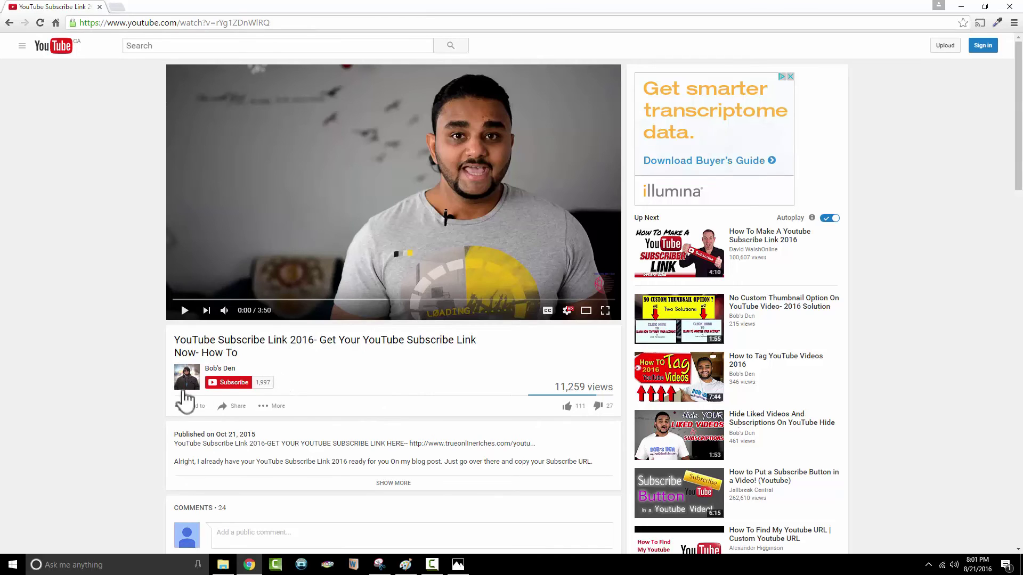
Snip the channel name, subscribe button and view-count strip, then close the snip window.
{"action": "left_click", "coordinate": [378, 566]}
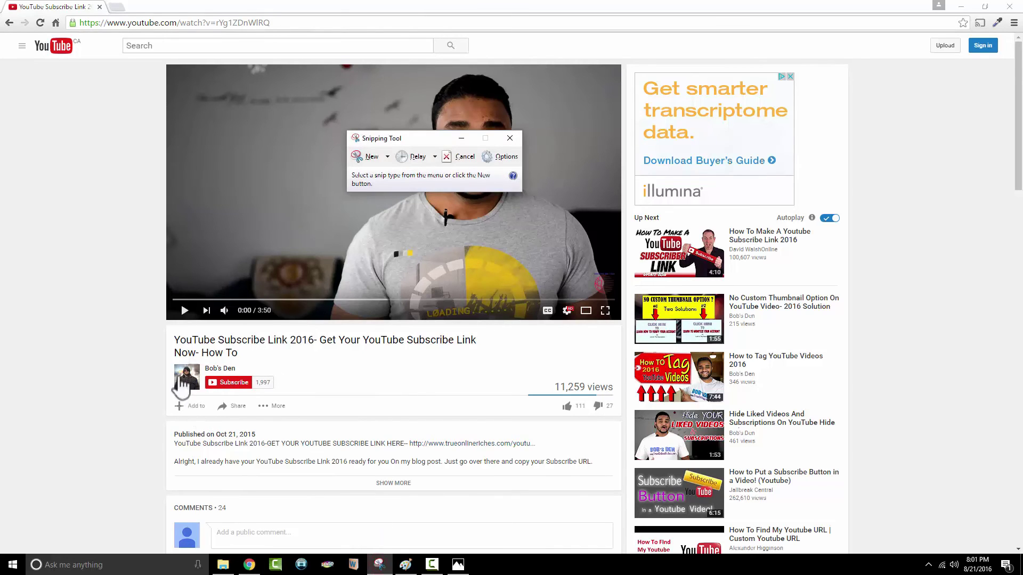
{"action": "left_click", "coordinate": [370, 157]}
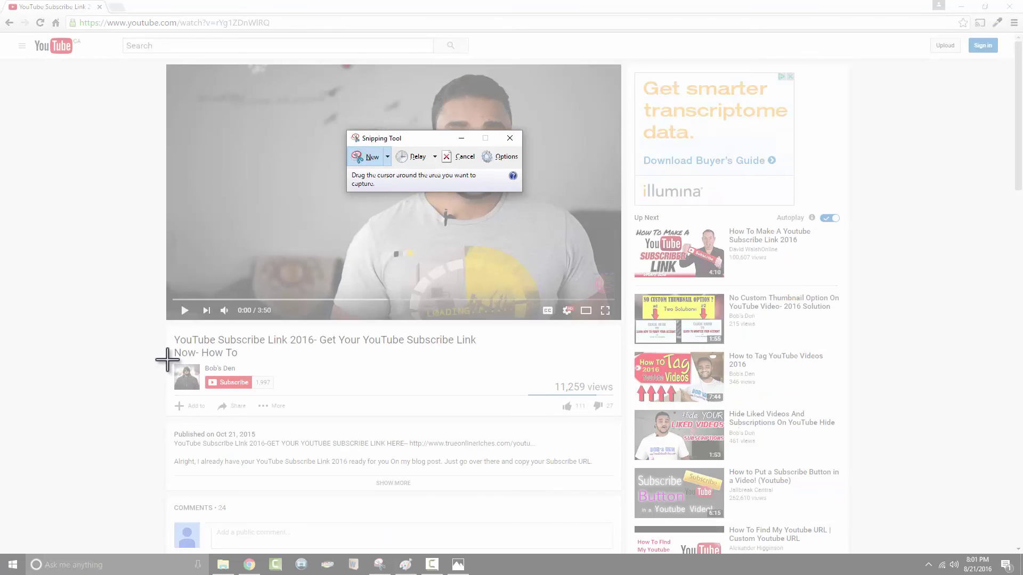
{"action": "left_click_drag", "start_coordinate": [171, 361], "coordinate": [290, 400]}
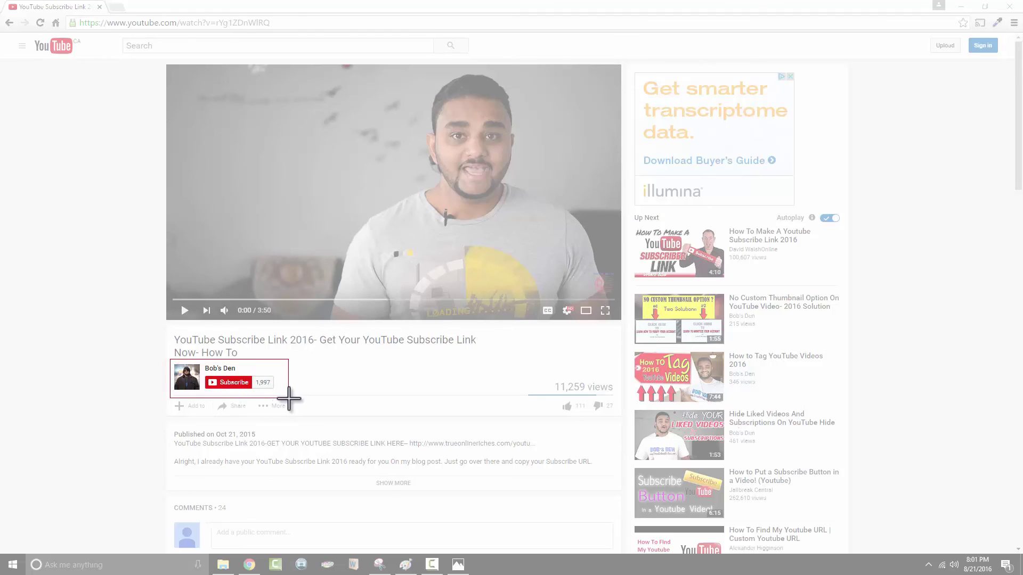
{"action": "left_click_drag", "start_coordinate": [289, 400], "coordinate": [620, 415]}
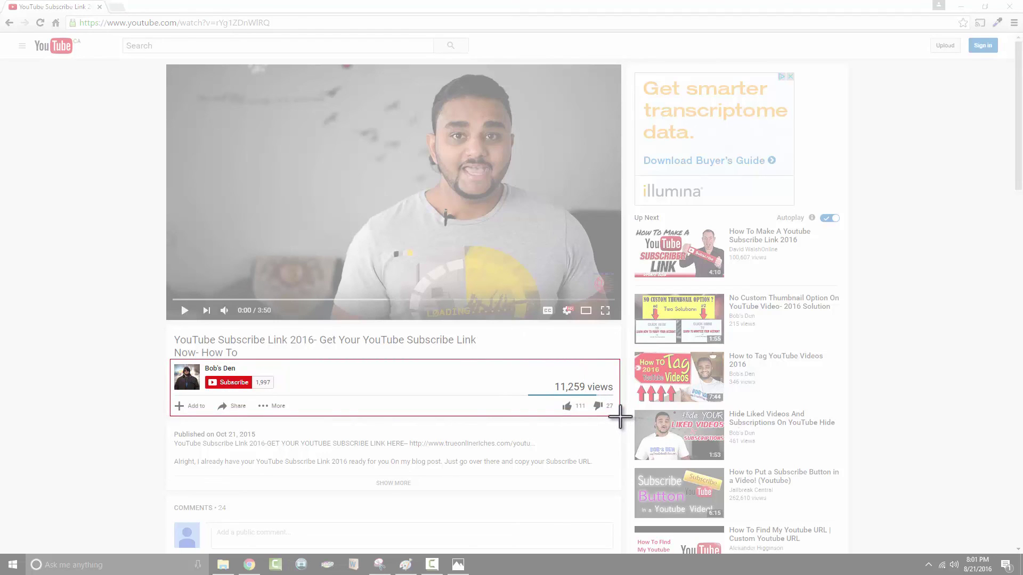
{"action": "left_click_drag", "start_coordinate": [621, 415], "coordinate": [621, 416]}
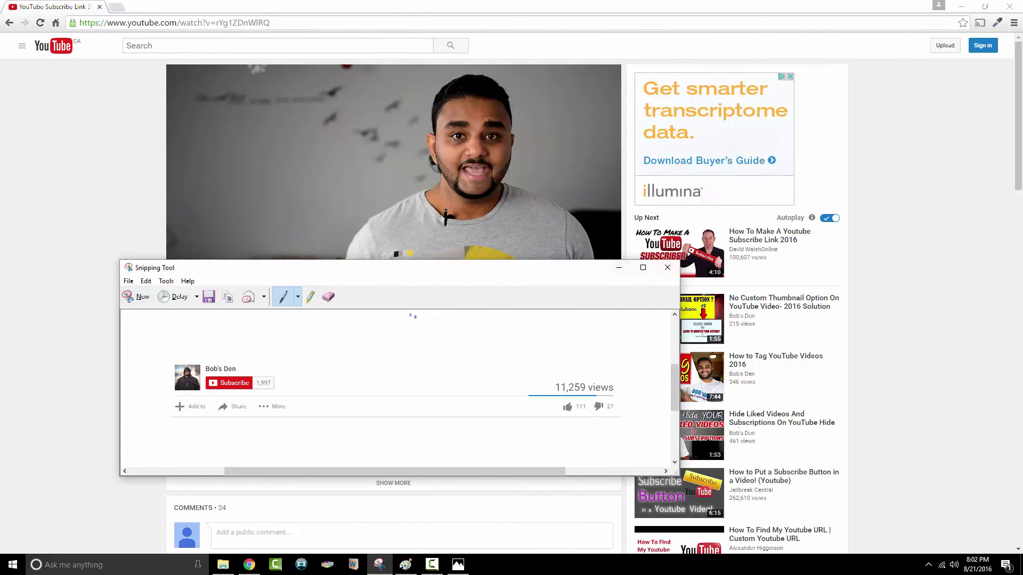
{"action": "left_click", "coordinate": [667, 267]}
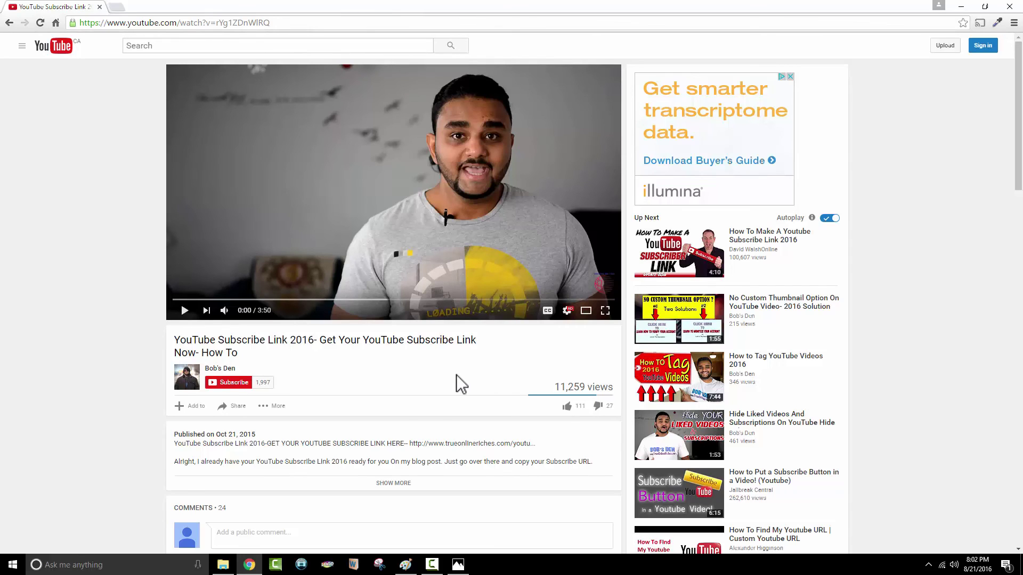